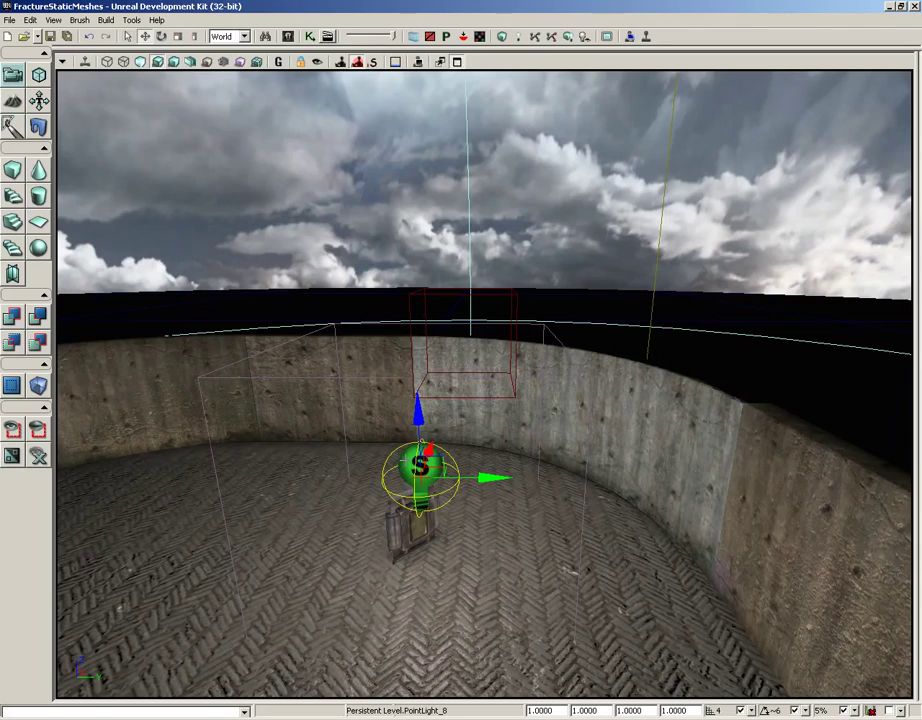
# Step: Open the properties of the point light above the small prop and expand its Lightmass settings
pyautogui.doubleClick(399, 455)
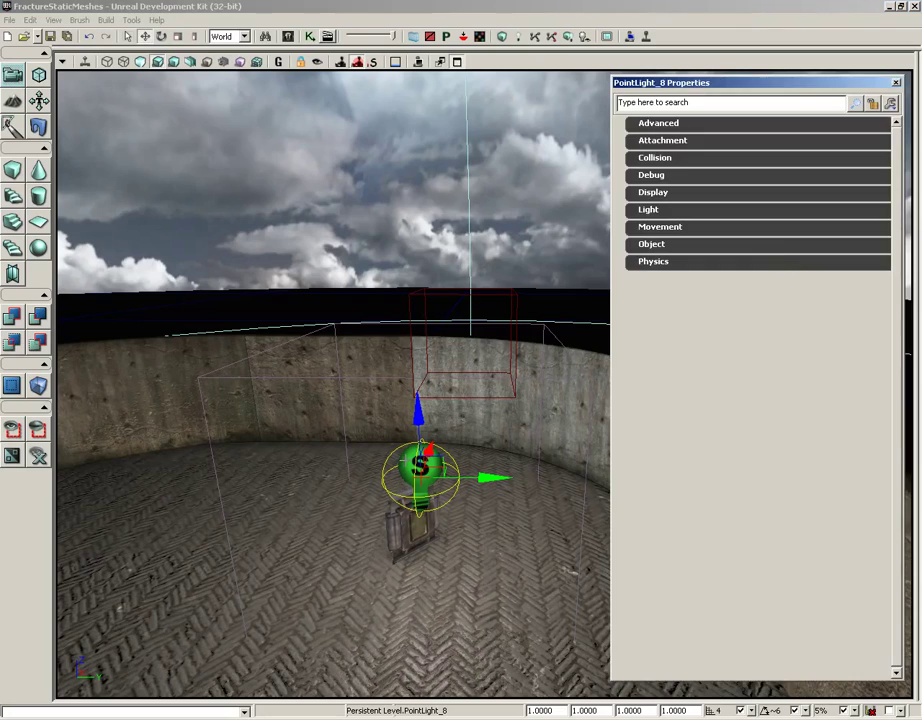
pyautogui.click(661, 212)
pyautogui.click(686, 227)
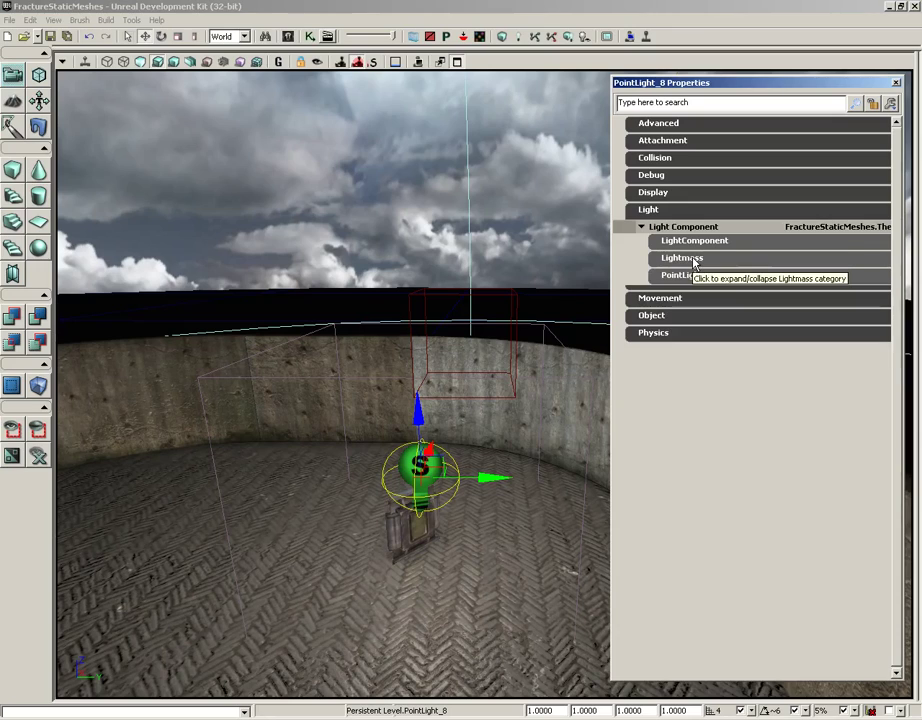
pyautogui.click(684, 259)
pyautogui.click(700, 274)
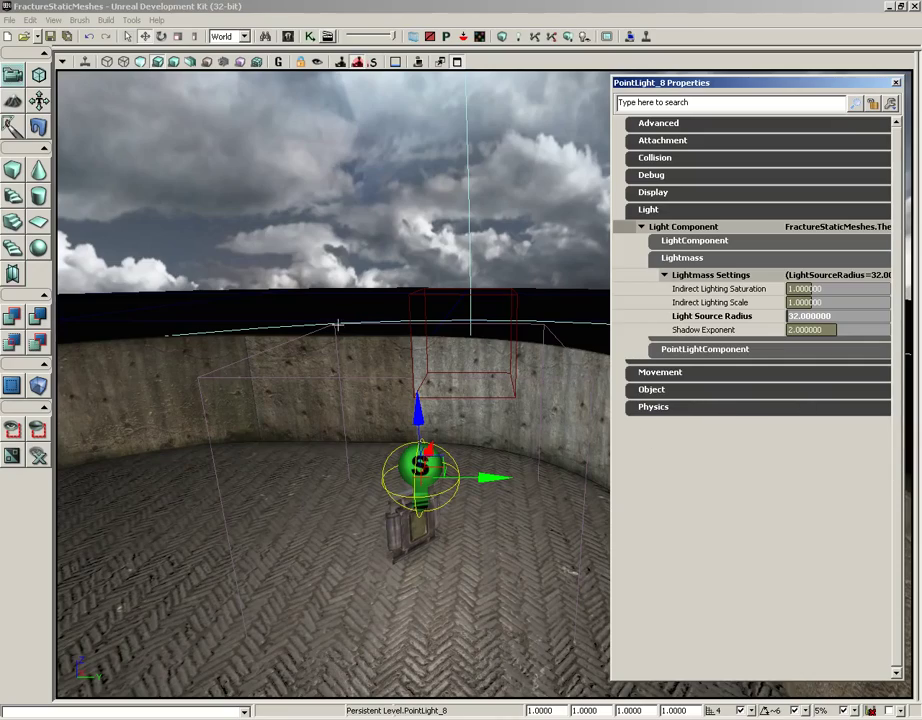
# Step: Examine the point light, the prop beneath it and the surrounding wall and floor from several angles
pyautogui.moveTo(346, 323); pyautogui.dragTo(400, 340)
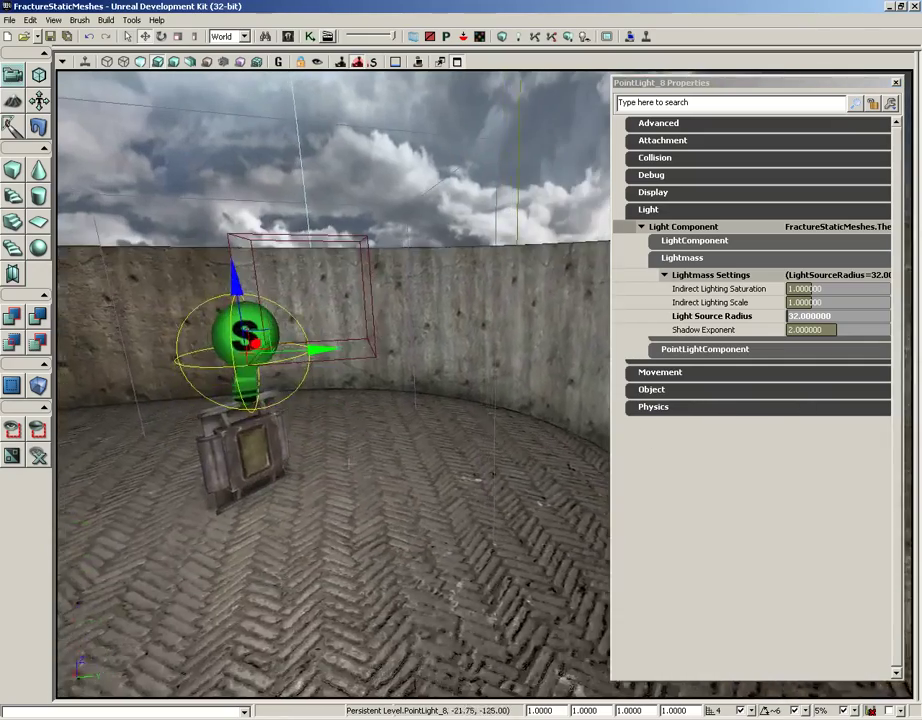
pyautogui.moveTo(349, 464); pyautogui.dragTo(343, 410)
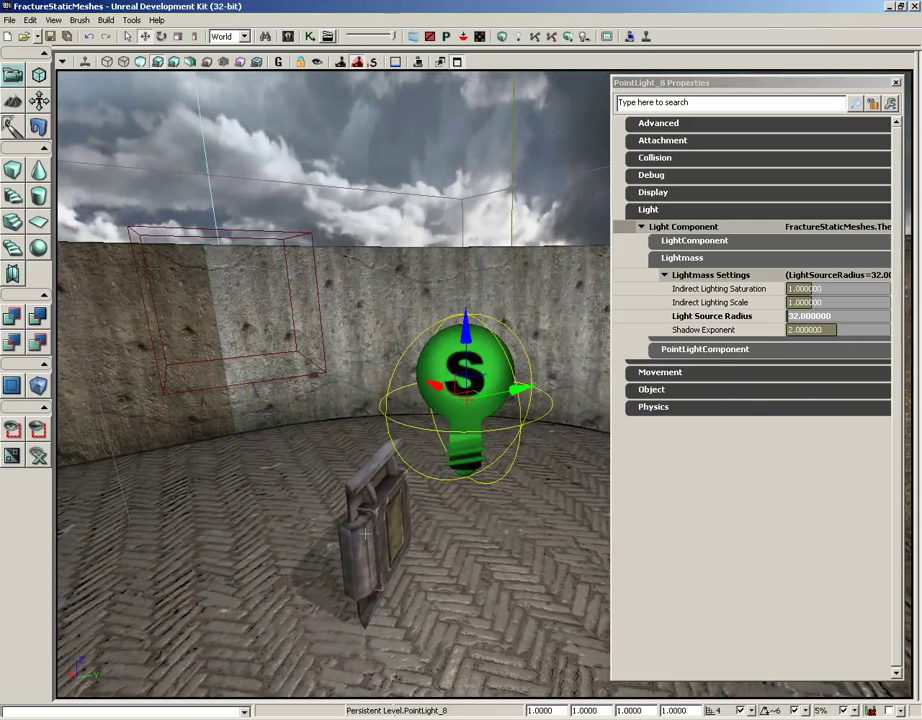
pyautogui.moveTo(253, 399); pyautogui.dragTo(253, 364, button='middle')
pyautogui.moveTo(253, 364); pyautogui.dragTo(253, 399)
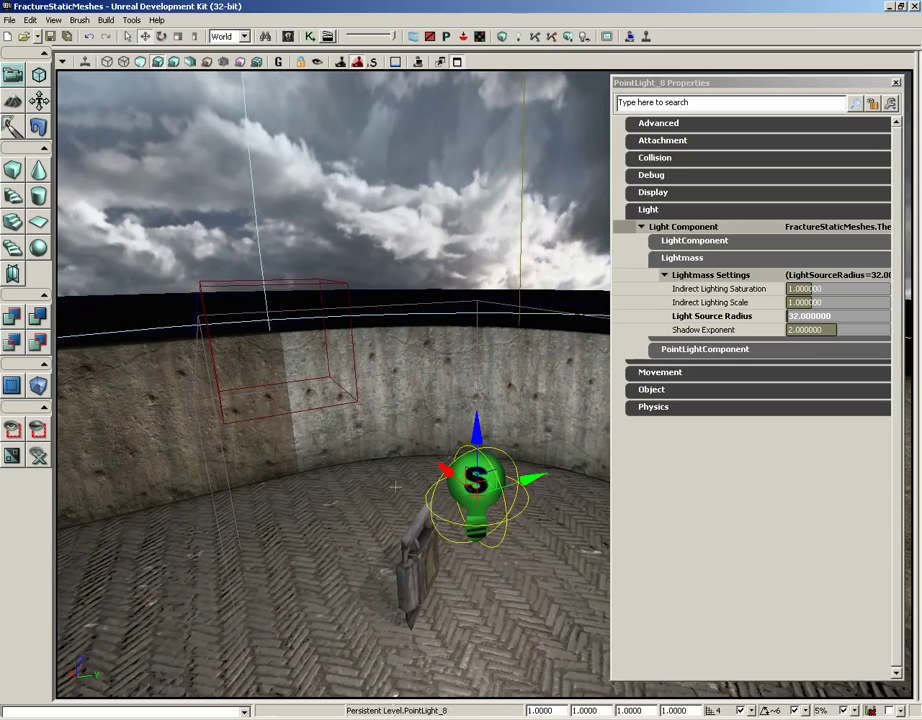
pyautogui.moveTo(377, 451); pyautogui.dragTo(347, 512)
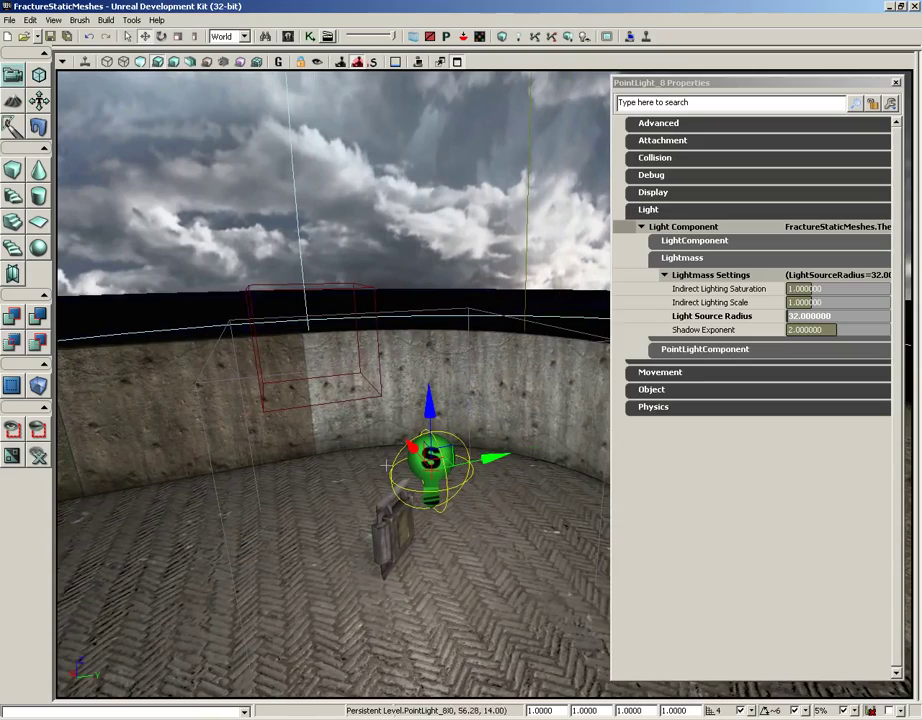
pyautogui.moveTo(248, 328); pyautogui.dragTo(342, 395)
pyautogui.moveTo(342, 394); pyautogui.dragTo(343, 460, button='right')
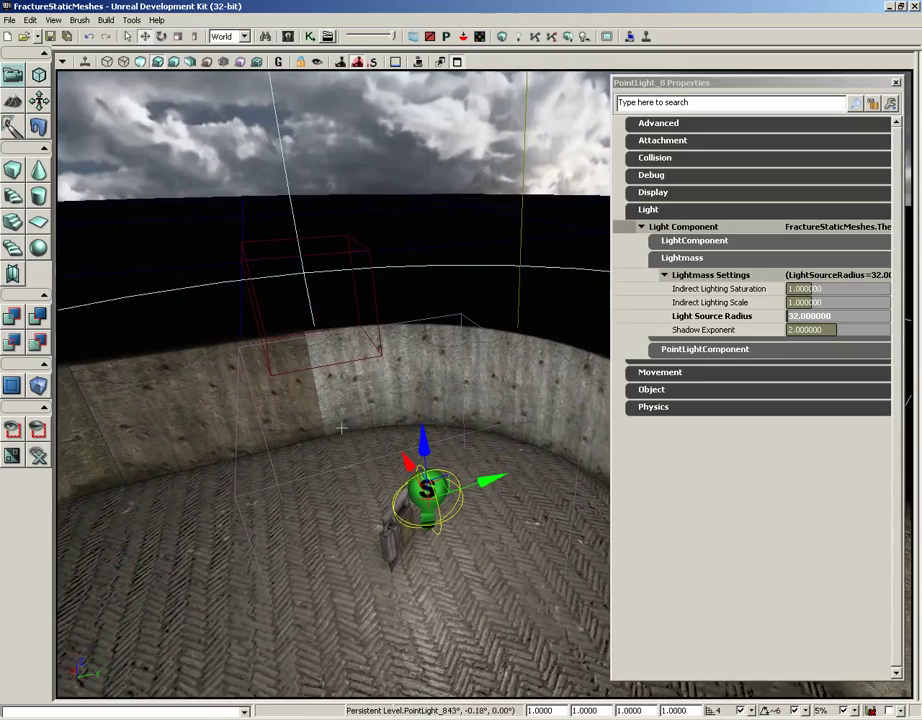
# Step: Set the point light's Light Color to pure red, RGB 255, 0, 0
pyautogui.click(671, 244)
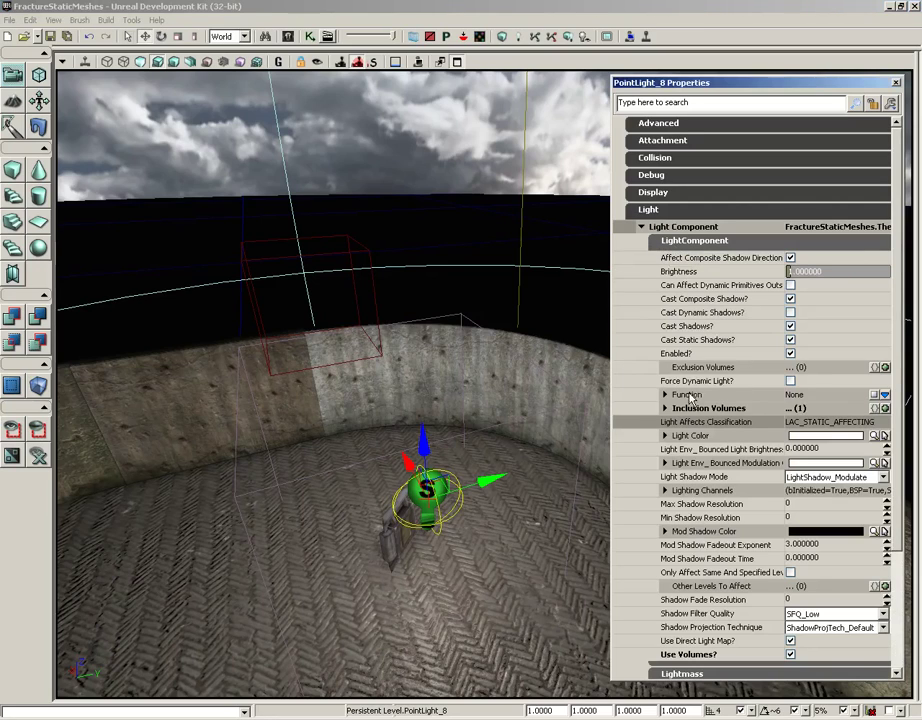
pyautogui.click(665, 435)
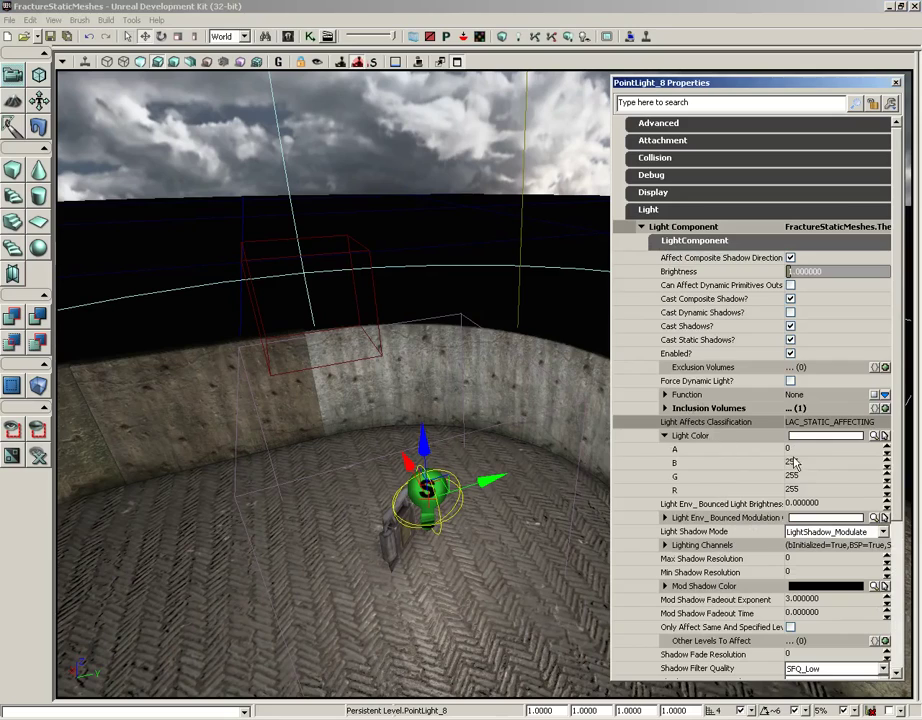
pyautogui.click(883, 437)
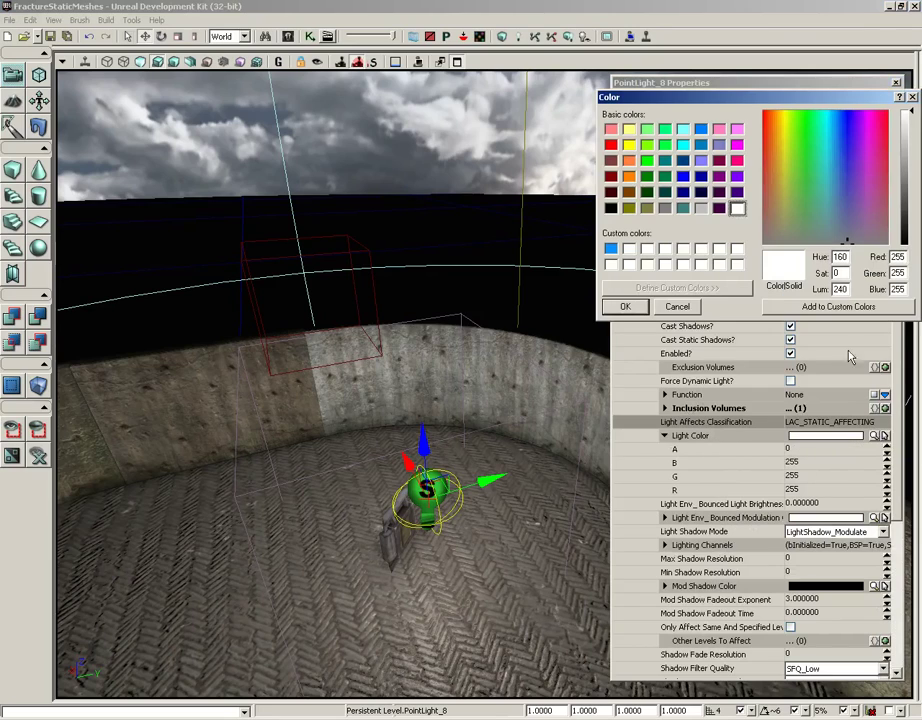
pyautogui.click(611, 144)
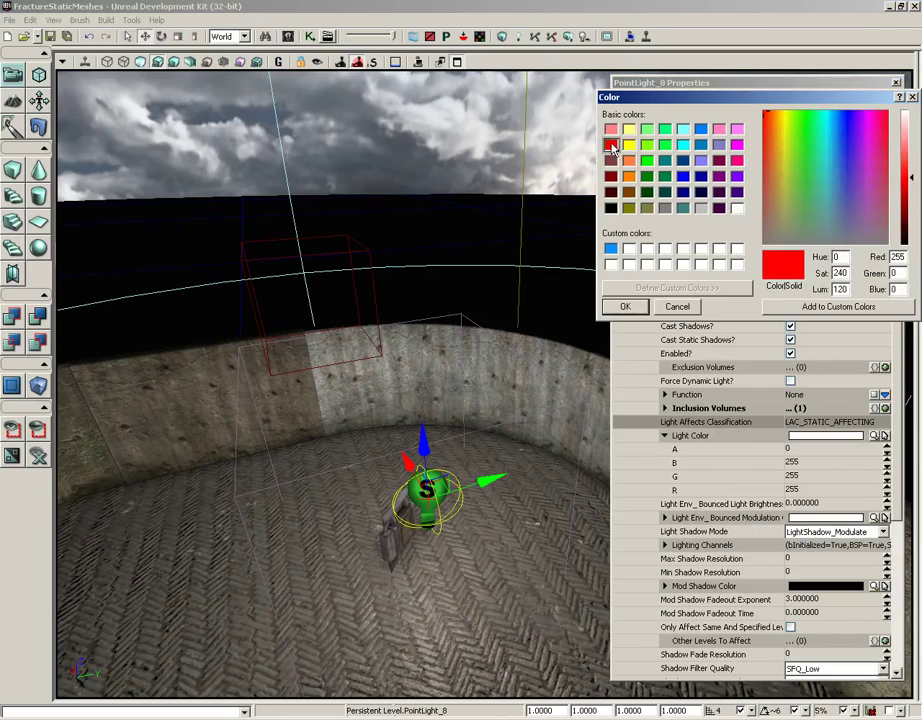
pyautogui.click(625, 307)
# Step: Inspect the curved wall and floor meshes under the red light, finishing with the point light selected again
pyautogui.moveTo(220, 306); pyautogui.dragTo(290, 482)
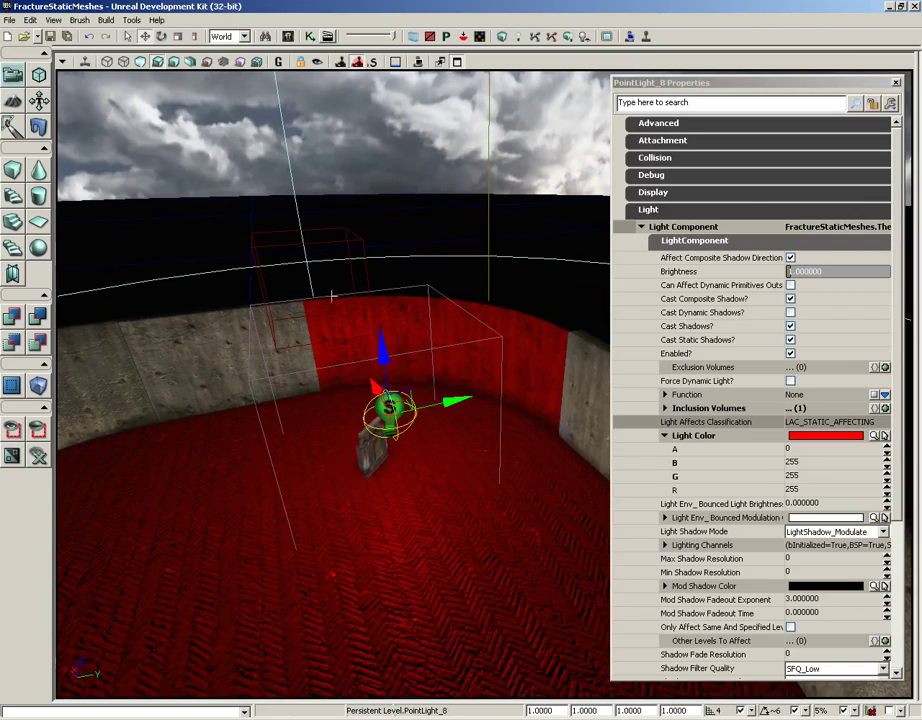
pyautogui.click(531, 319)
pyautogui.click(531, 319)
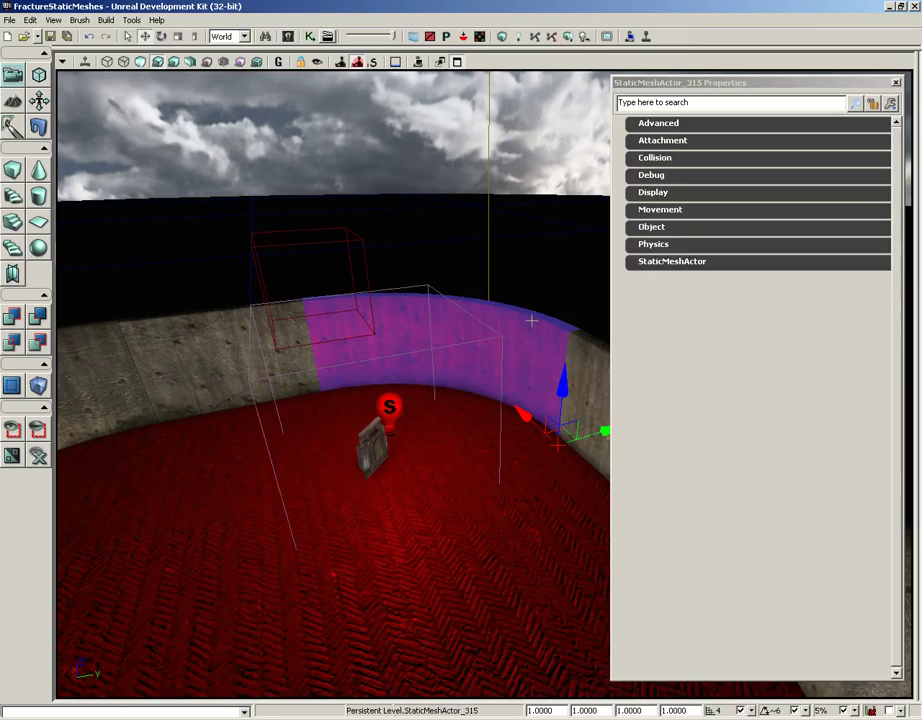
pyautogui.click(496, 543)
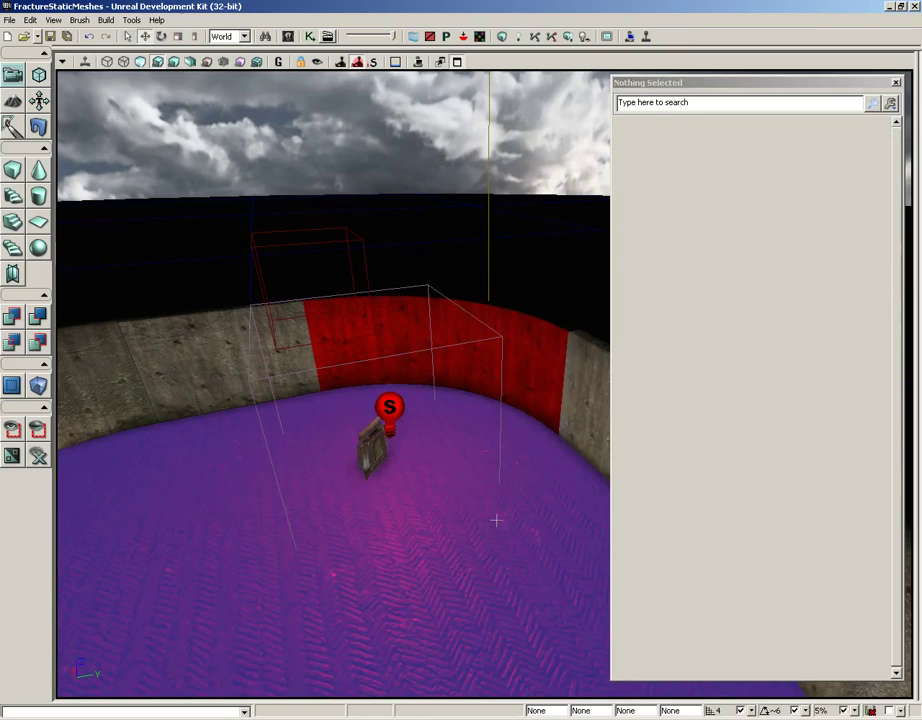
pyautogui.click(427, 284)
pyautogui.click(391, 411)
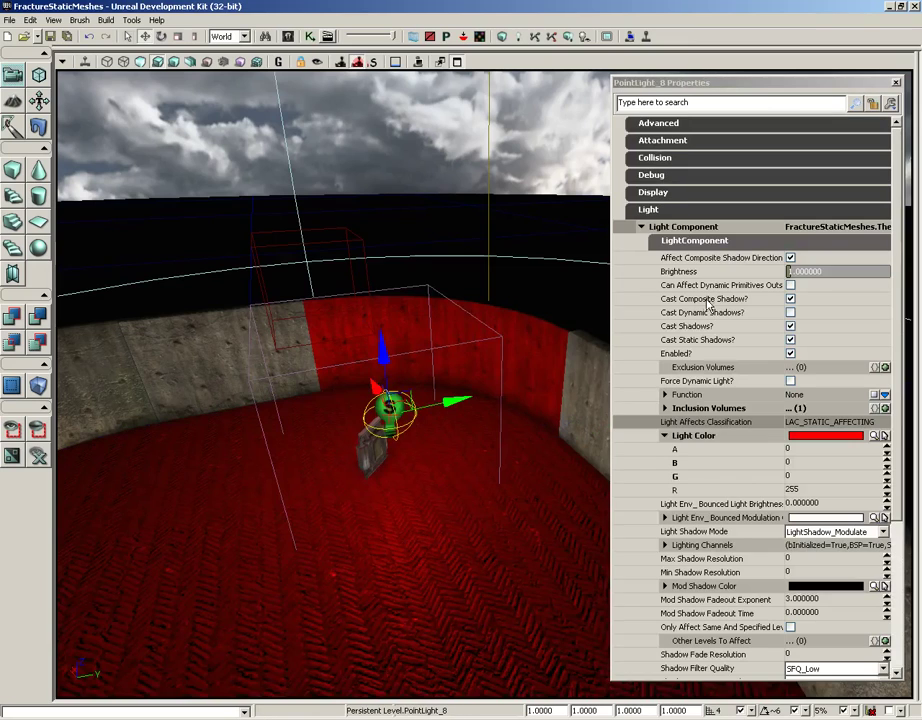
# Step: Set the point light's Indirect Lighting Saturation to 0 in its Lightmass settings
pyautogui.click(694, 240)
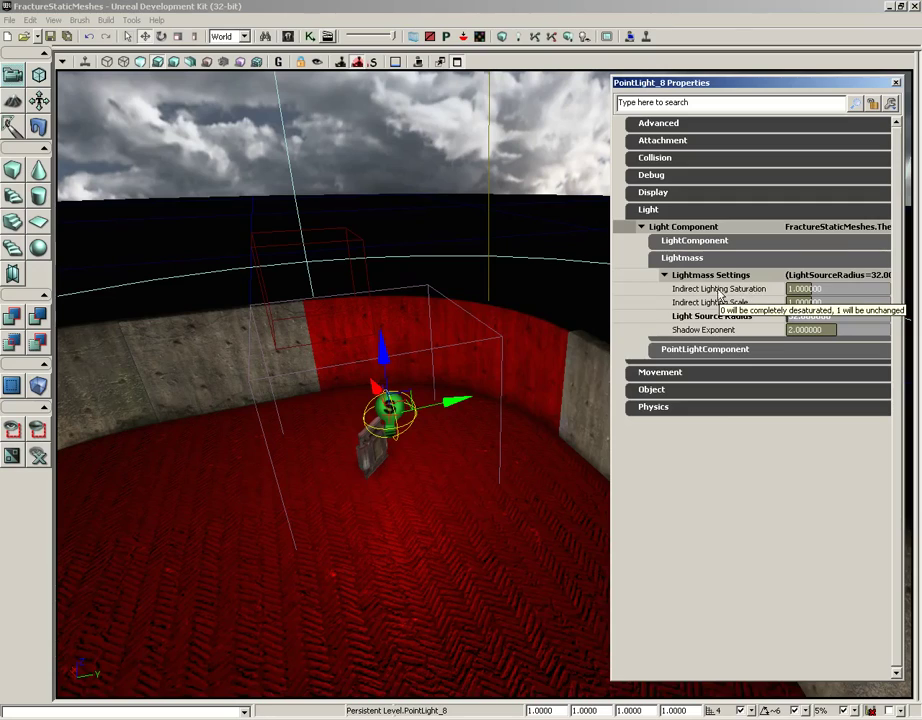
pyautogui.click(813, 289)
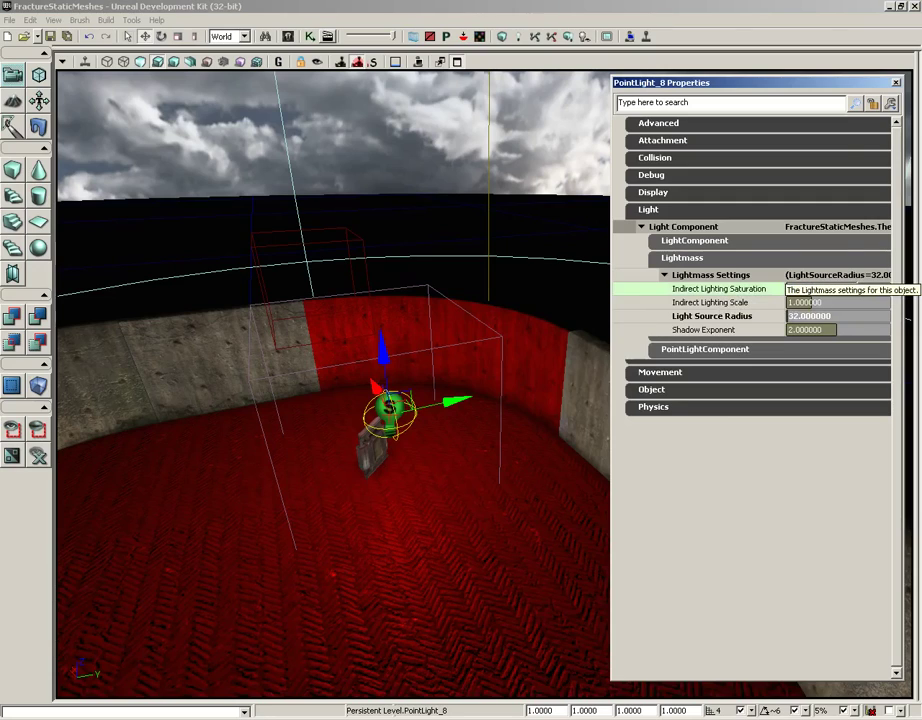
pyautogui.write('0')
pyautogui.press('Return')
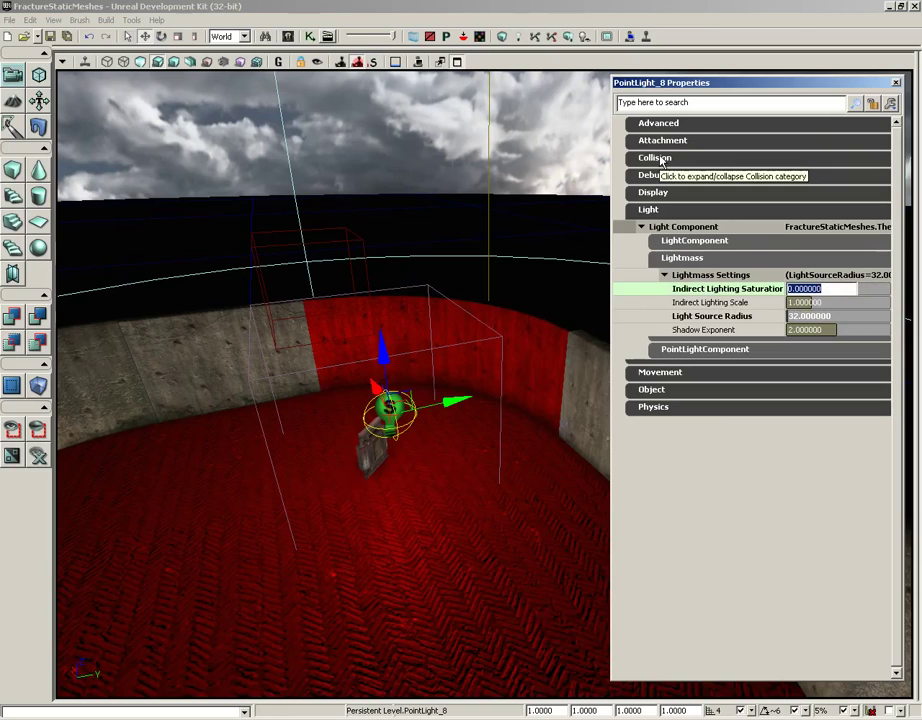
# Step: Build the map's lighting with Lightmass, dismiss the Swarm Agent and Map Check windows, and inspect the relit wall and floor
pyautogui.moveTo(571, 202); pyautogui.dragTo(405, 204, button='right')
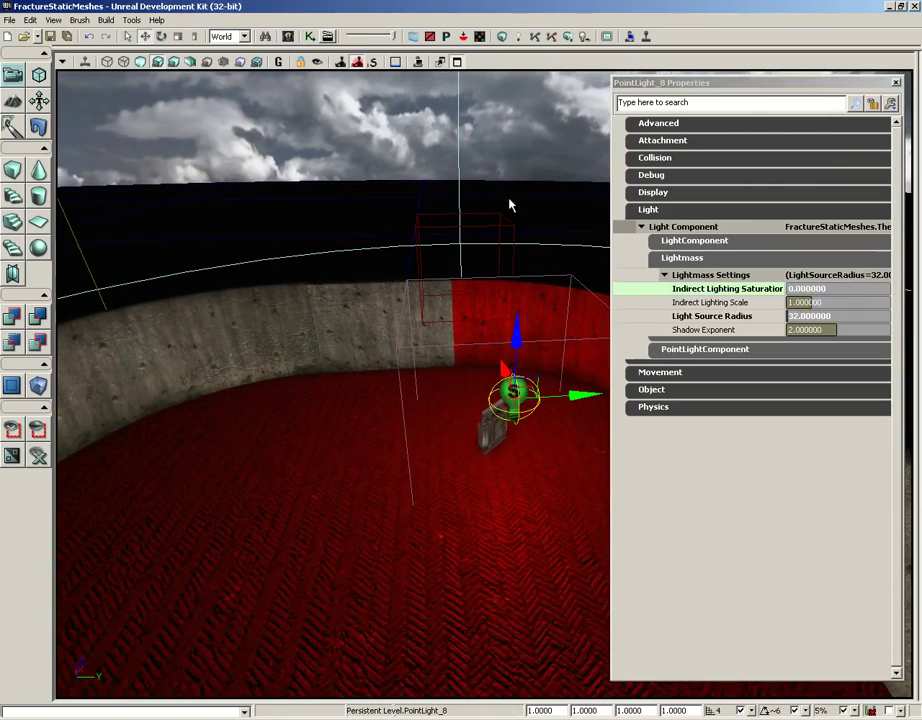
pyautogui.click(567, 37)
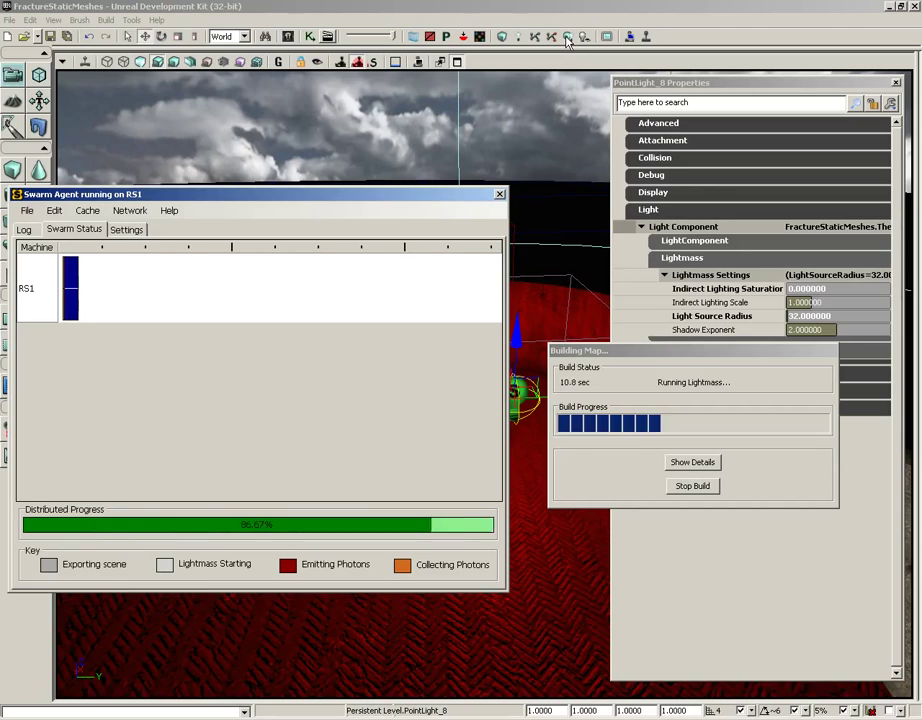
pyautogui.click(499, 193)
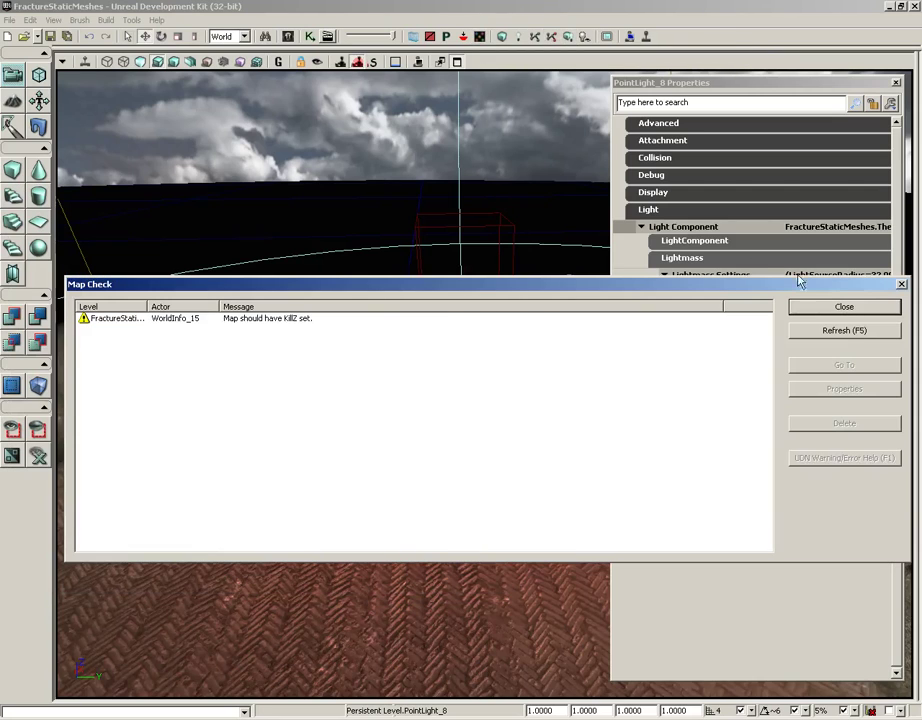
pyautogui.click(901, 285)
pyautogui.moveTo(488, 224); pyautogui.dragTo(660, 222)
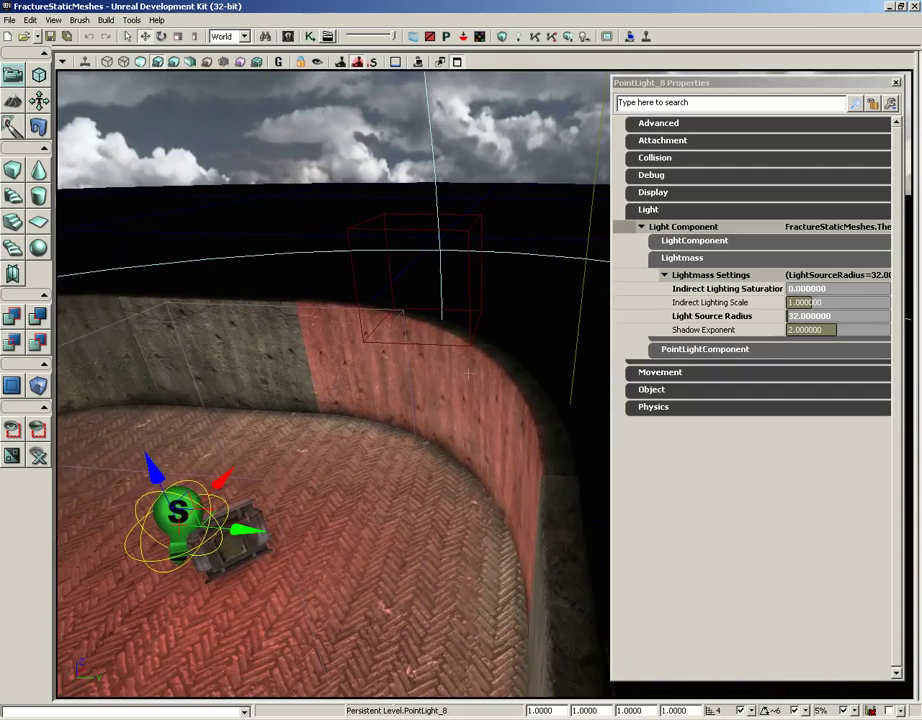
pyautogui.moveTo(295, 334); pyautogui.dragTo(160, 418)
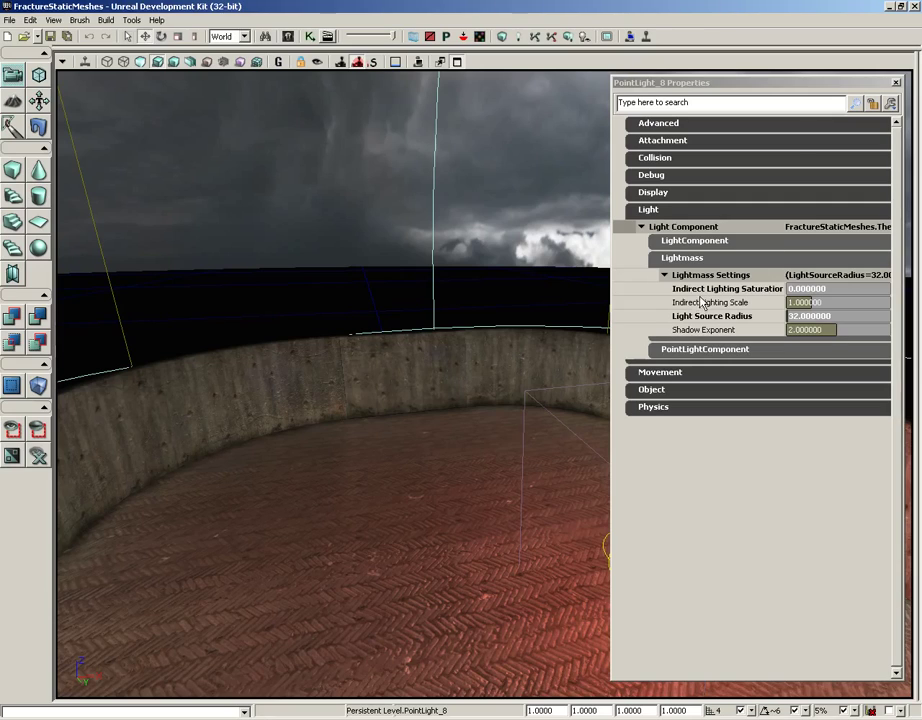
# Step: Review the light's Indirect Lighting Saturation and Indirect Lighting Scale settings, and collapse the Lightmass category
pyautogui.click(806, 289)
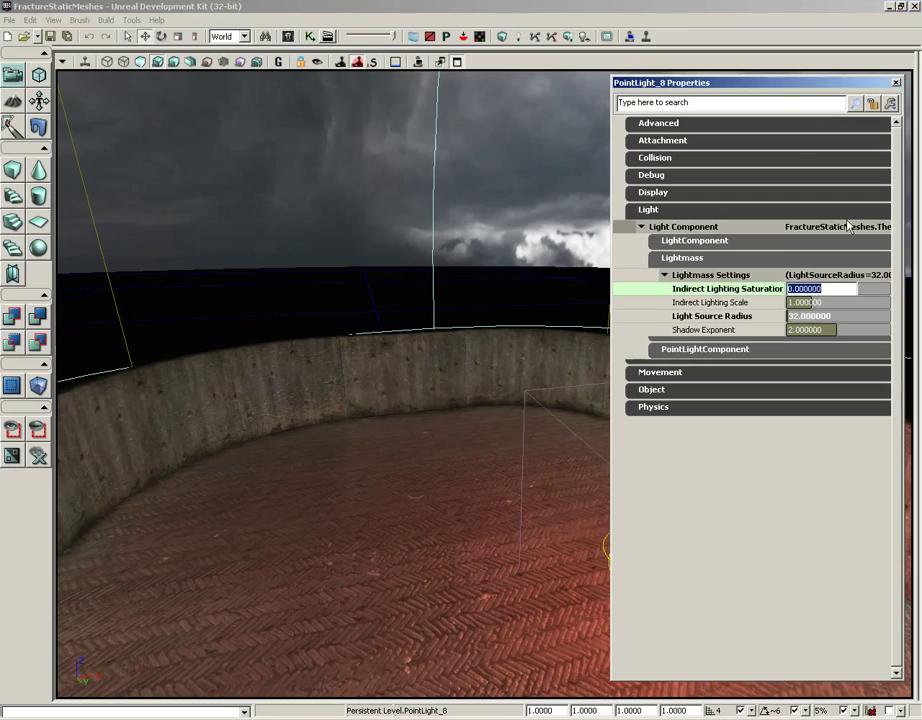
pyautogui.click(736, 304)
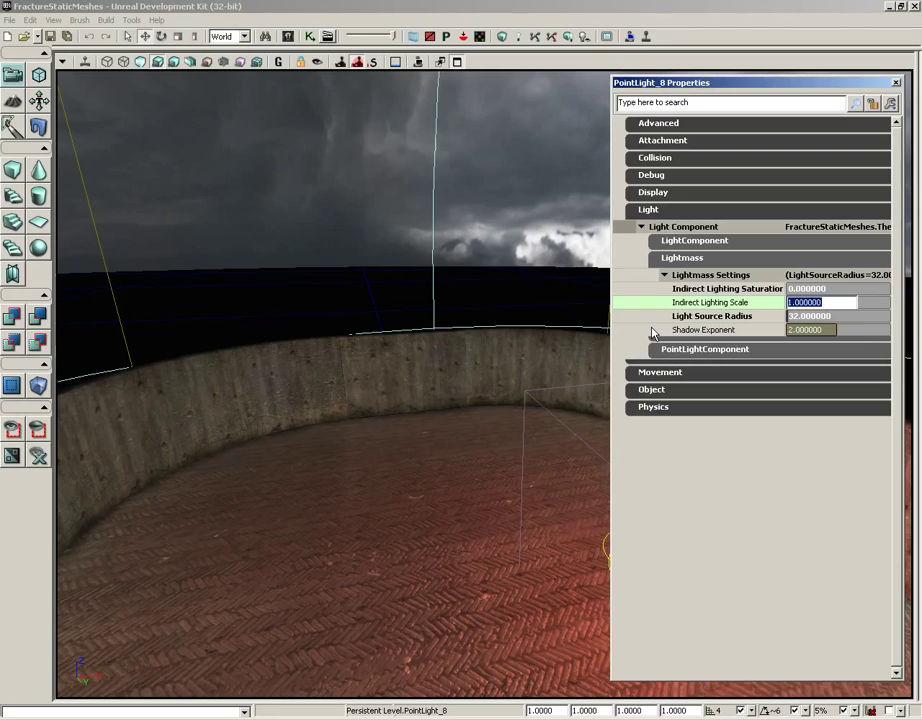
pyautogui.click(678, 260)
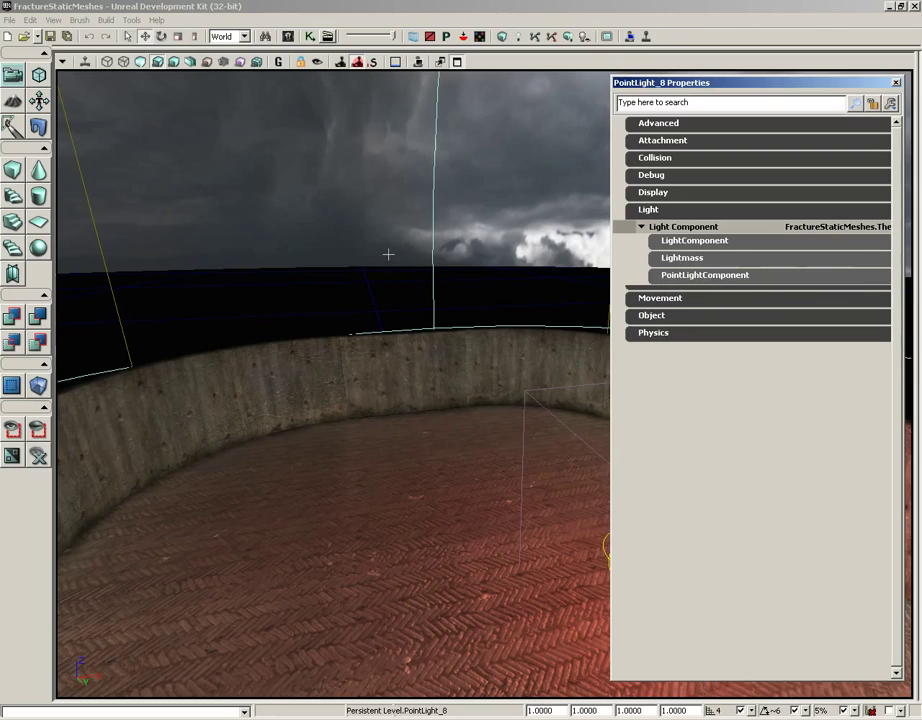